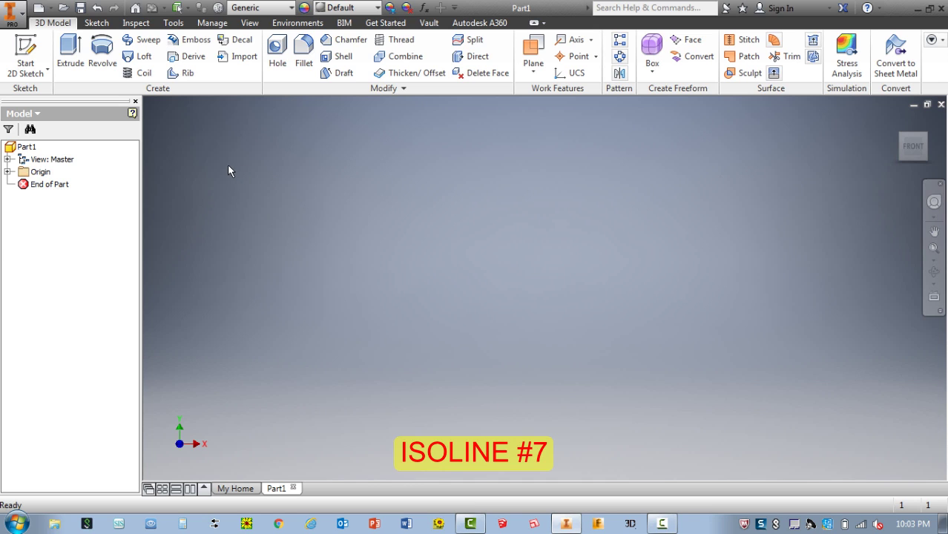
Step: Start a sketch on the XY plane and draw a 4 by 2.5 in rectangle with its lower-left corner at the origin
click(27, 50)
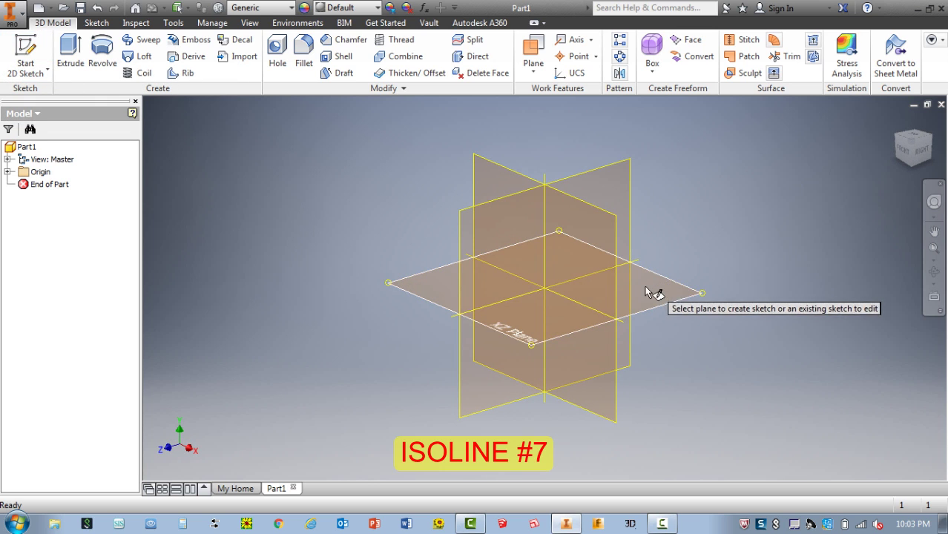
click(487, 177)
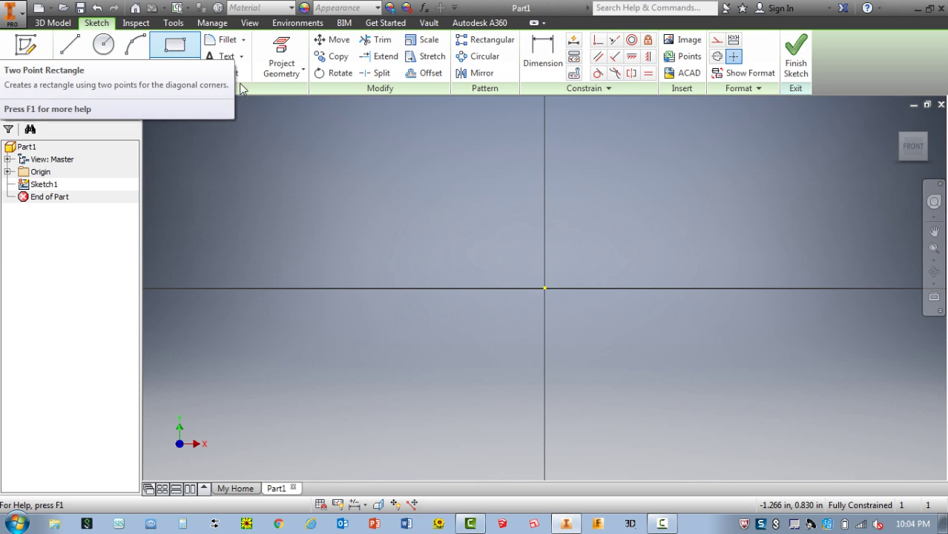
right_click(451, 153)
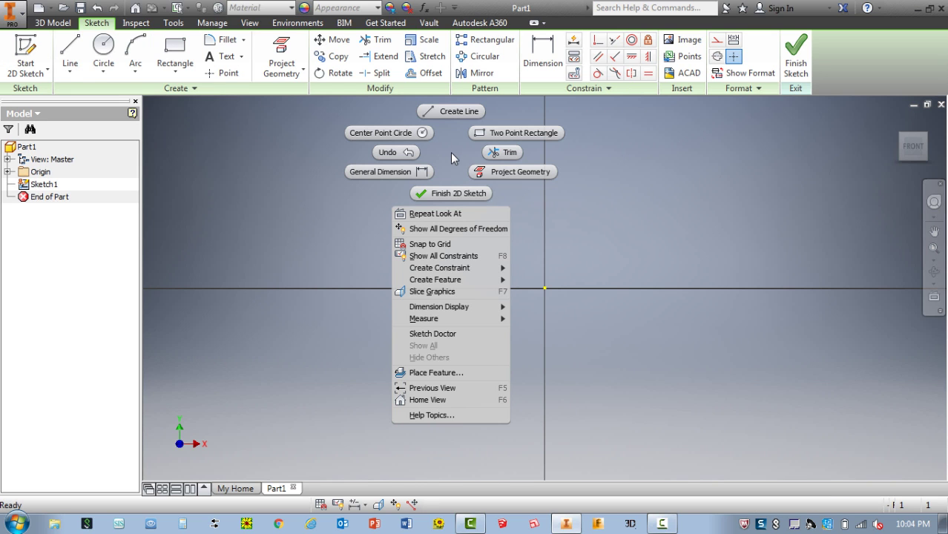
click(496, 135)
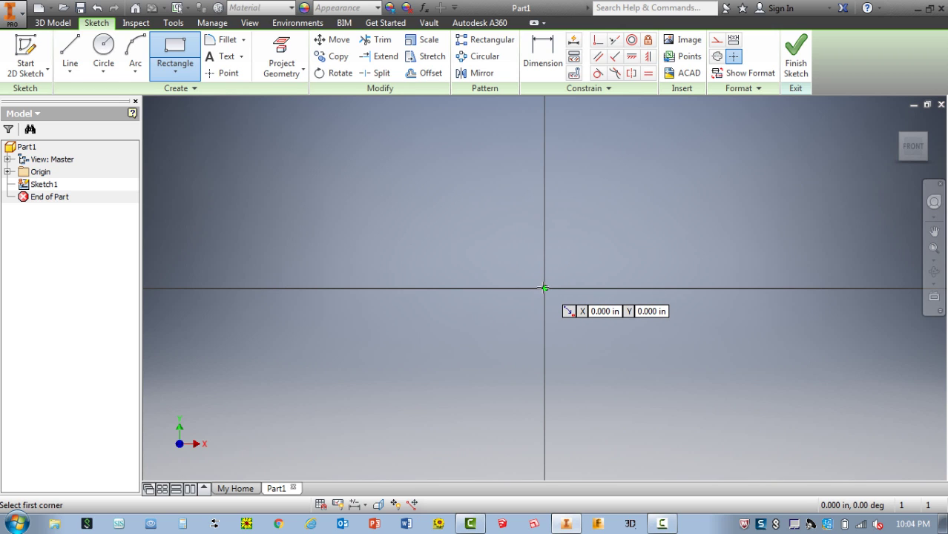
click(544, 288)
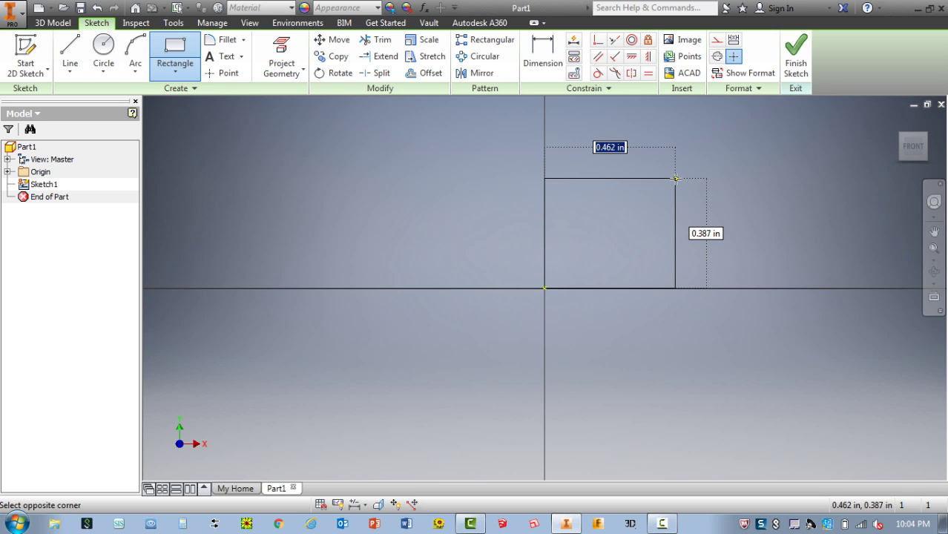
text(4)
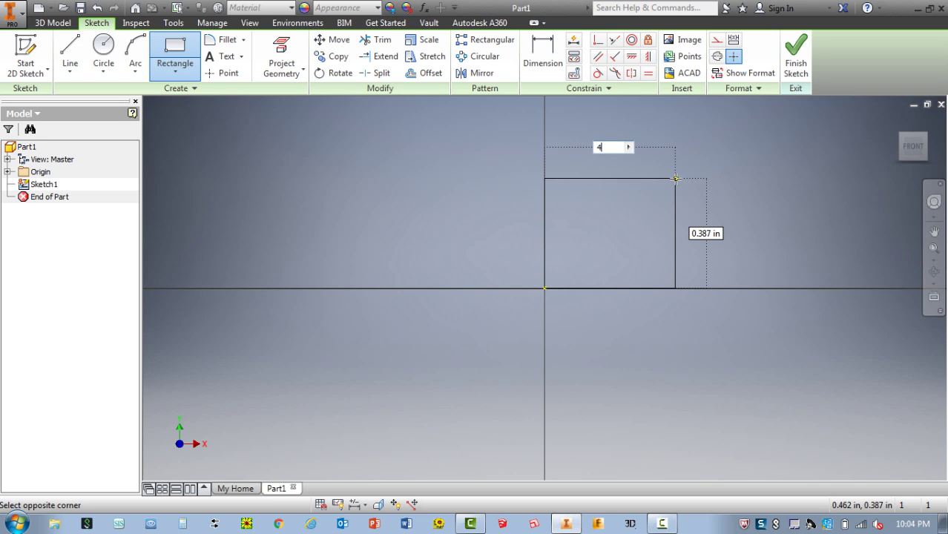
key(Tab)
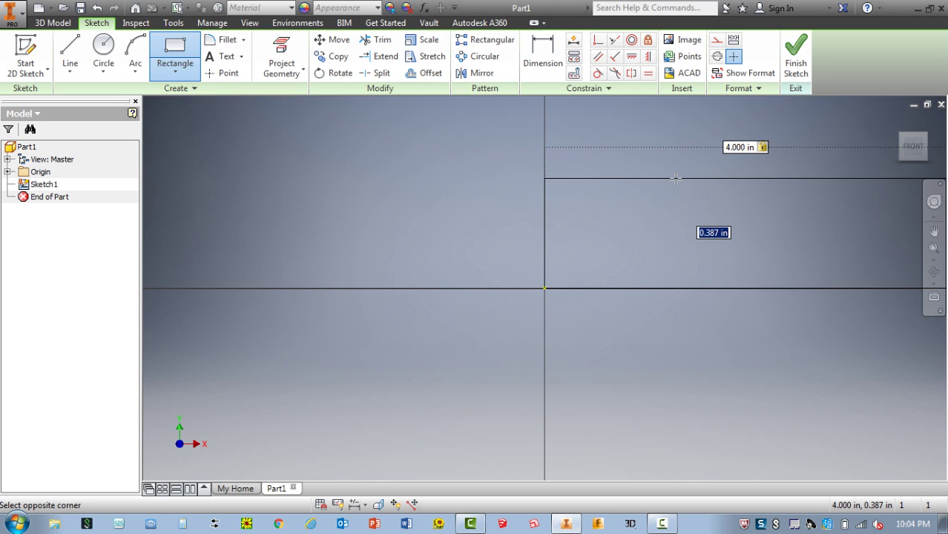
text(2.)
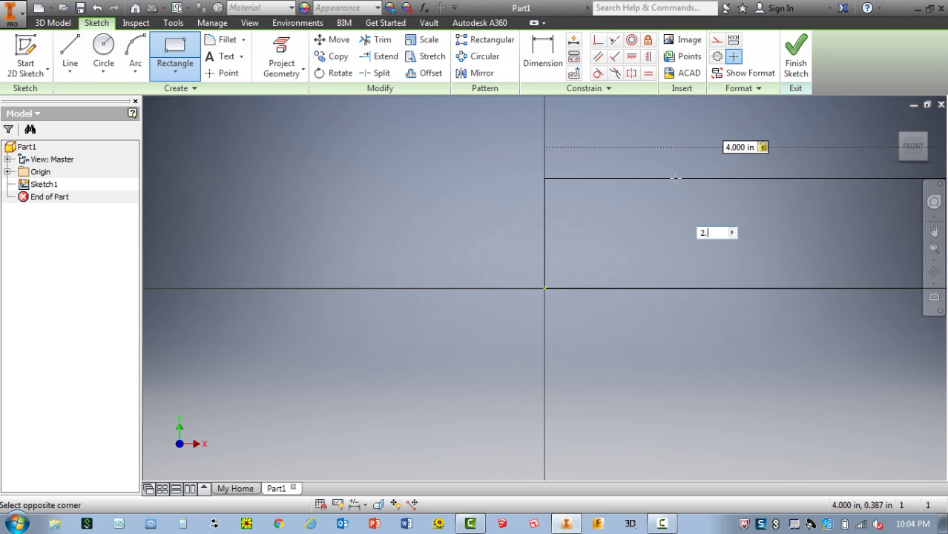
text(5)
key(Return)
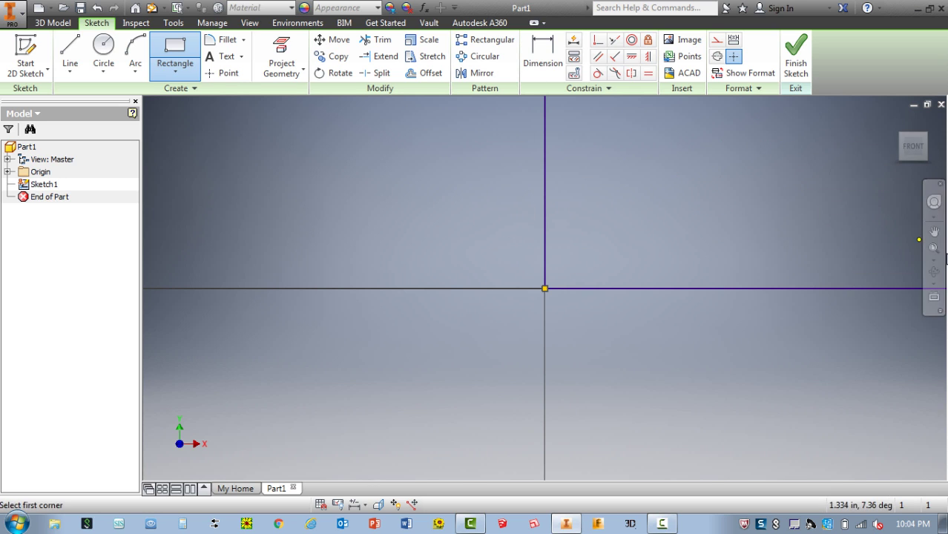
Step: Place two sketch points on the rectangle's top edge, about 0.56 in from the left corner and 0.83 in from the right corner
click(935, 252)
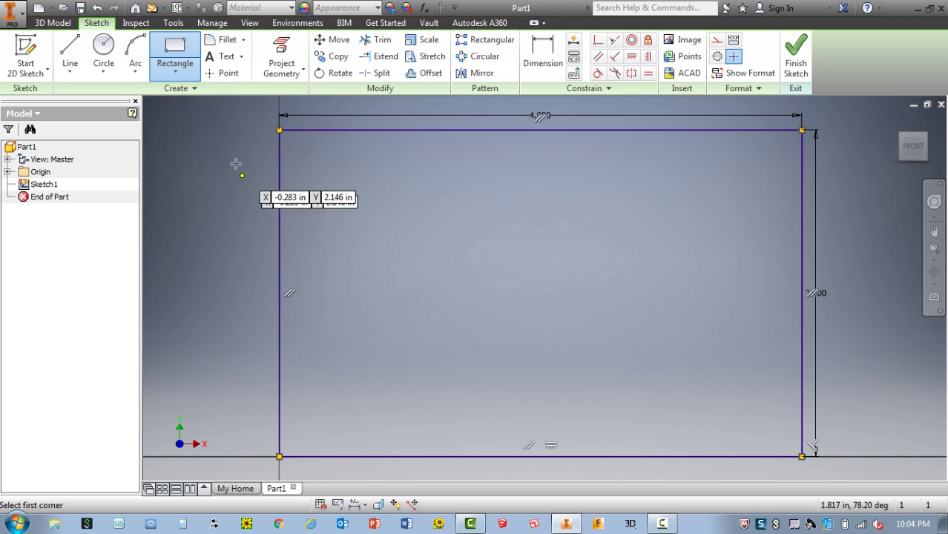
click(227, 74)
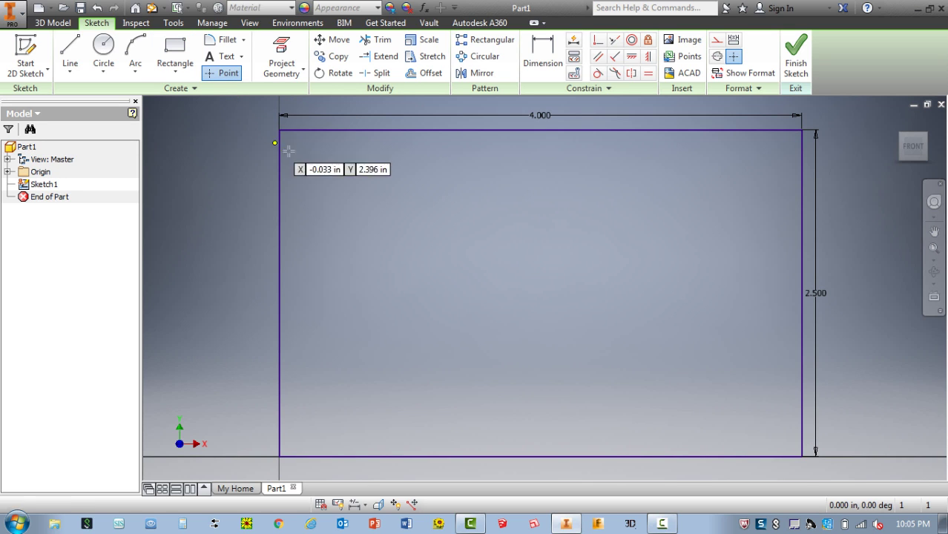
click(352, 130)
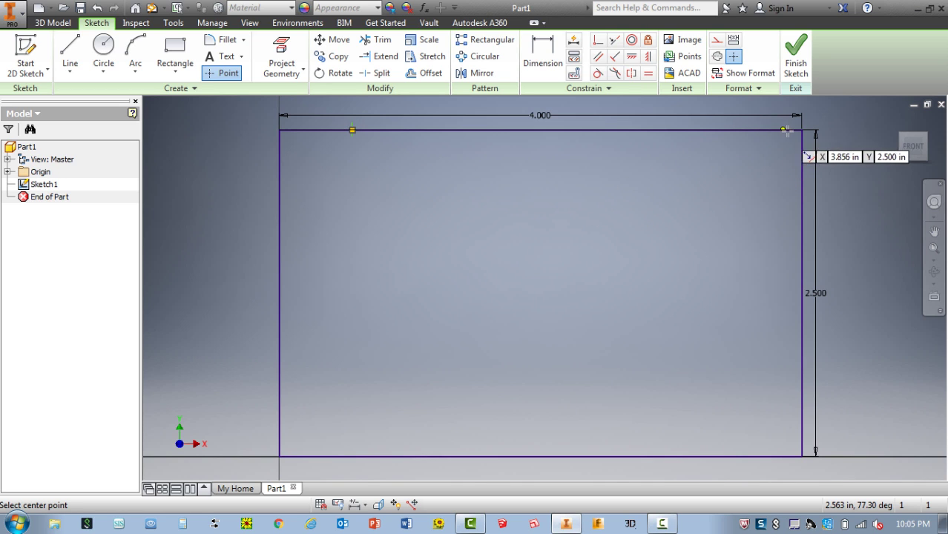
click(693, 131)
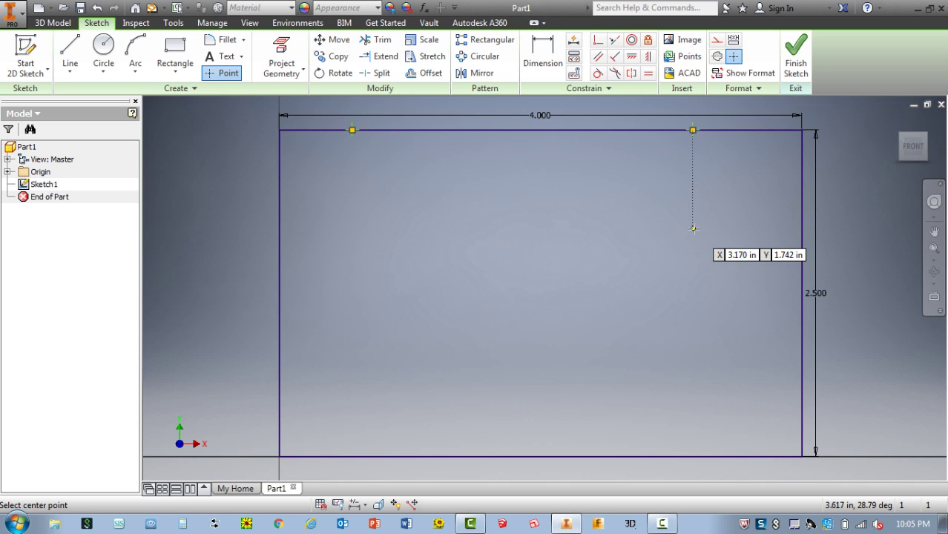
scroll(716, 256, up, 3)
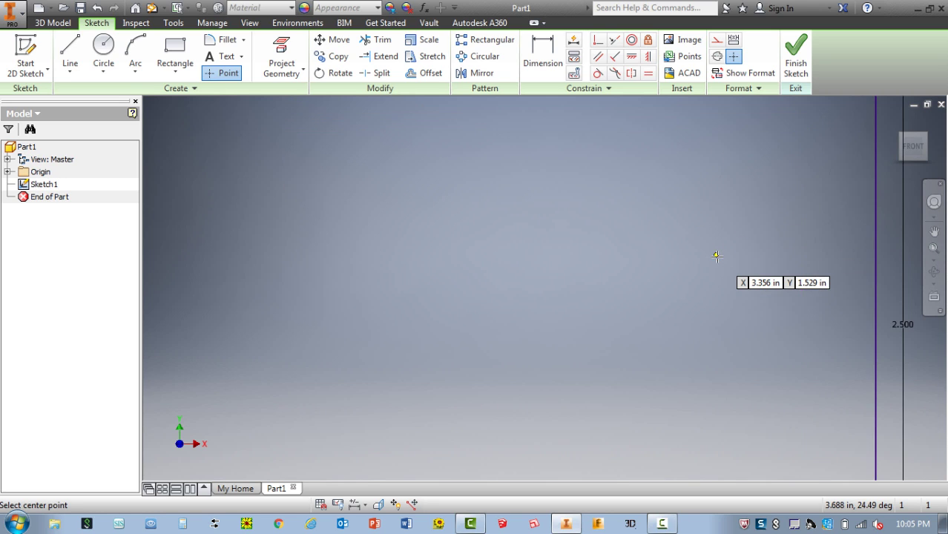
scroll(717, 256, down, 4)
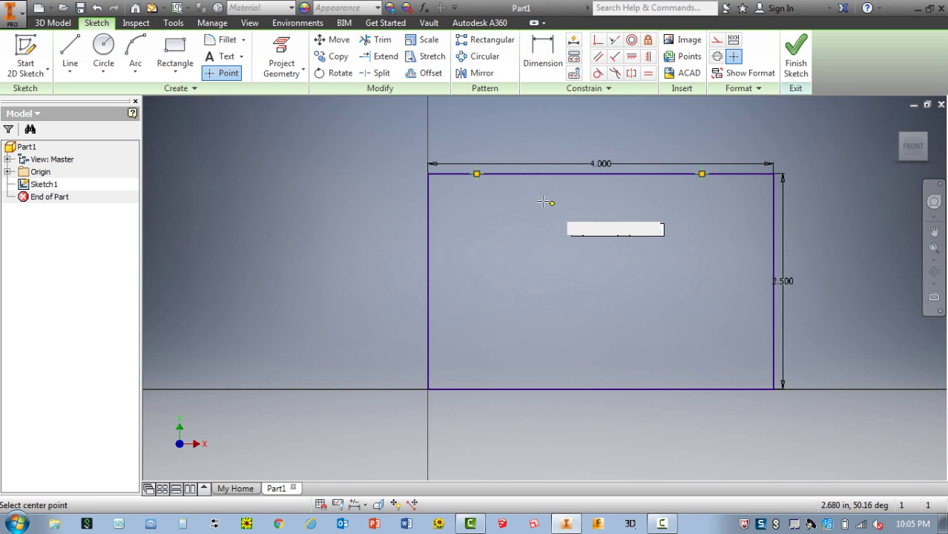
key(Escape)
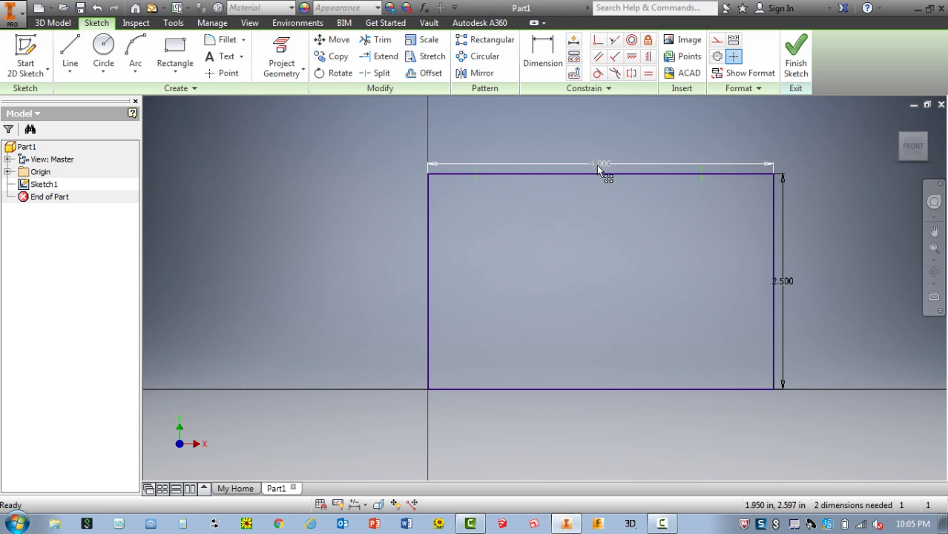
Step: Move the rectangle's width dimension farther above its top edge to make room for more dimensions
drag(598, 165, 597, 113)
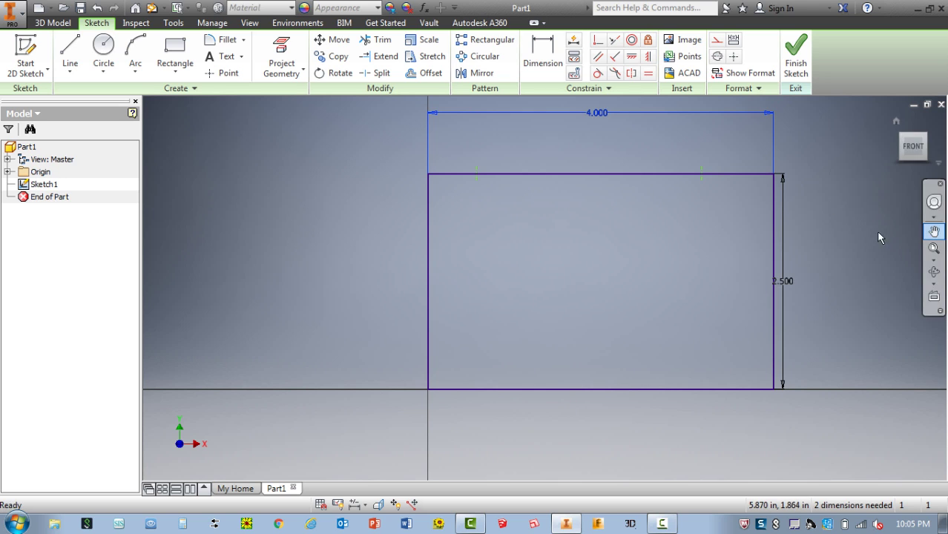
drag(677, 232, 627, 244)
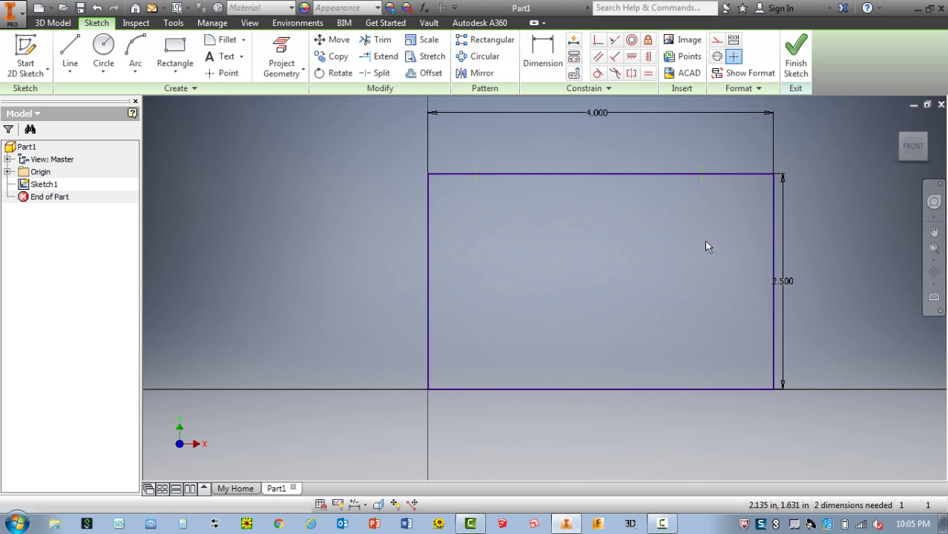
click(931, 233)
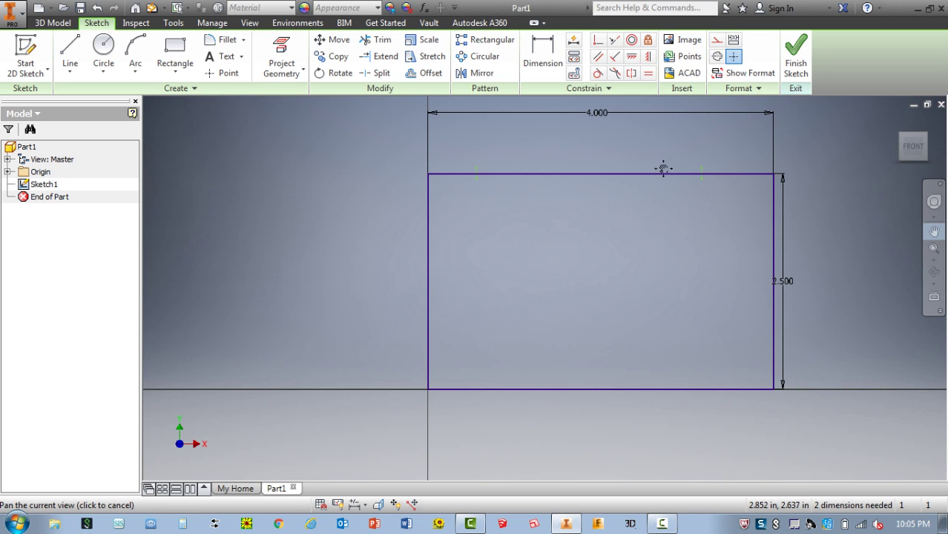
drag(663, 169, 583, 196)
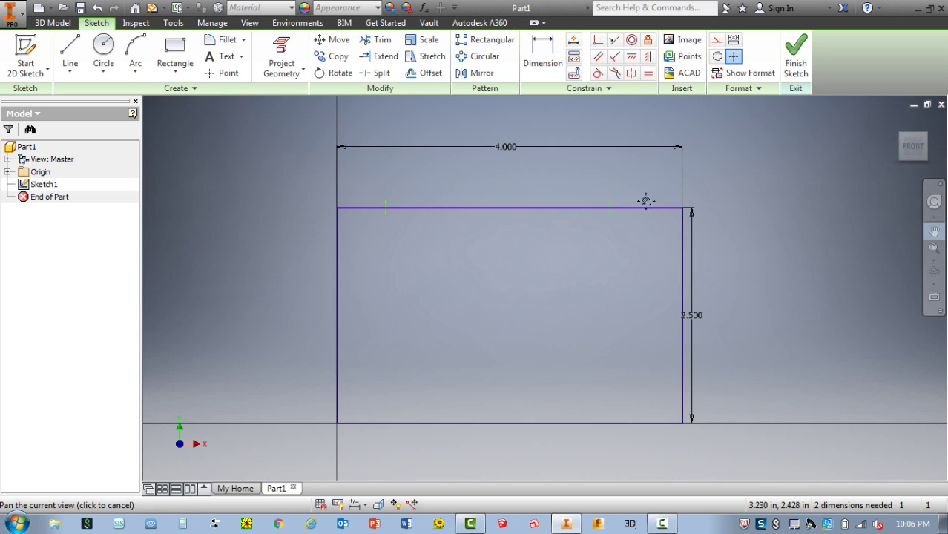
Step: Dimension the left sketch point 3/4 in from the rectangle's upper-left corner
click(537, 61)
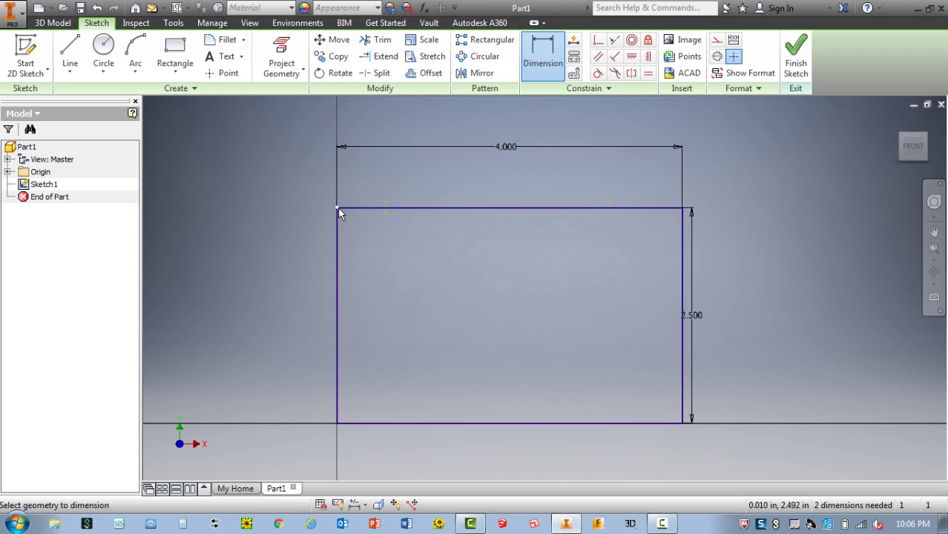
click(386, 209)
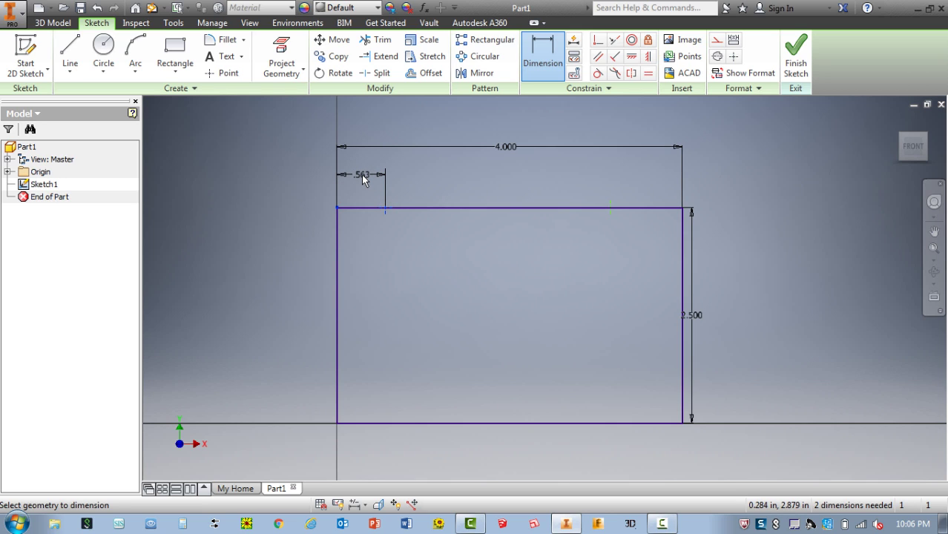
click(362, 178)
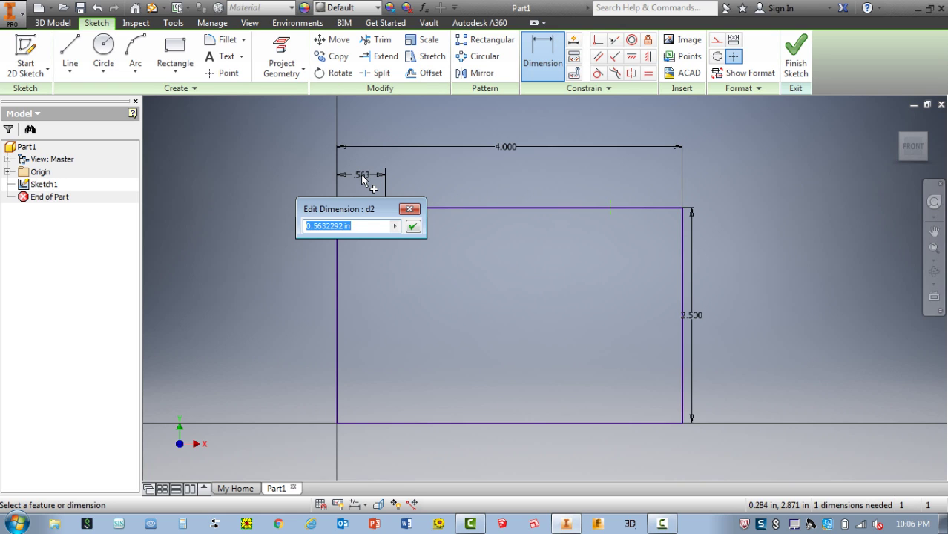
text(3/4)
key(Return)
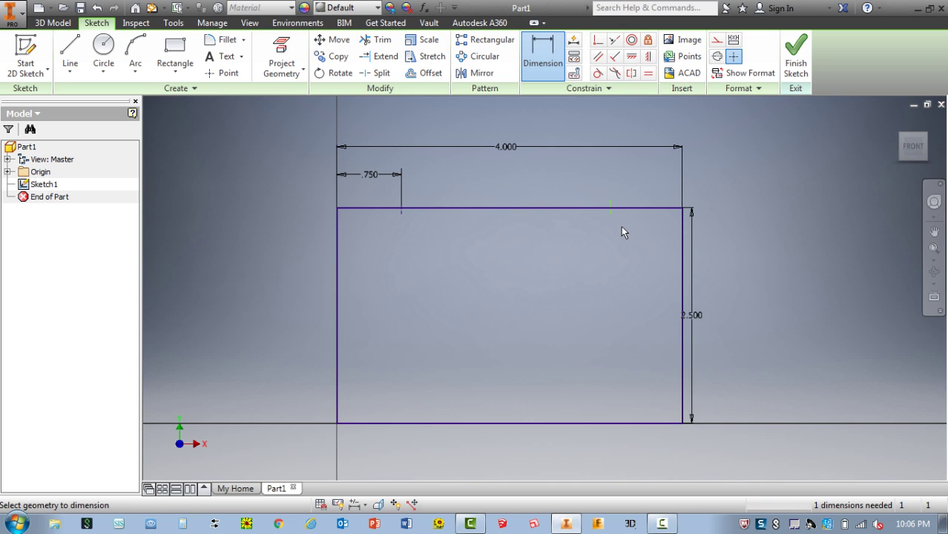
Step: Dimension the right sketch point .75 in from the rectangle's upper-right corner
click(548, 66)
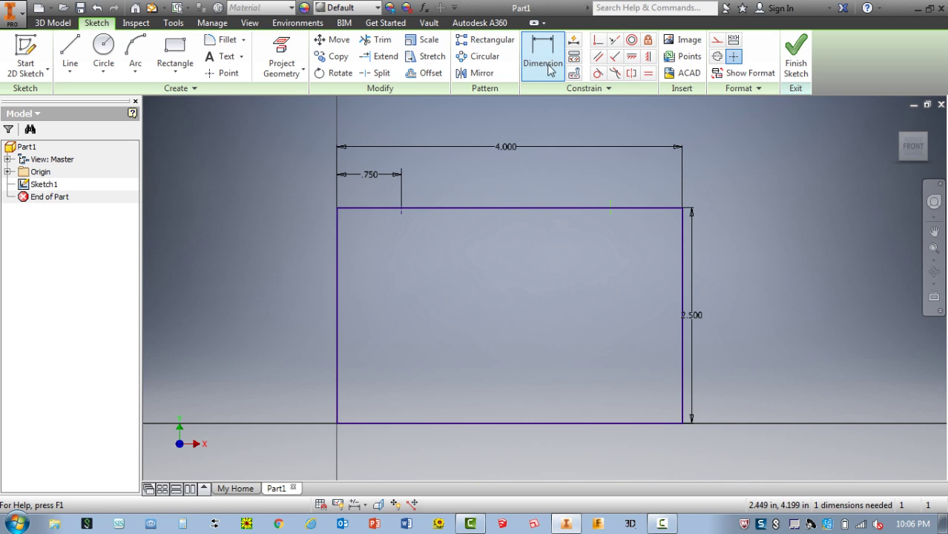
click(547, 65)
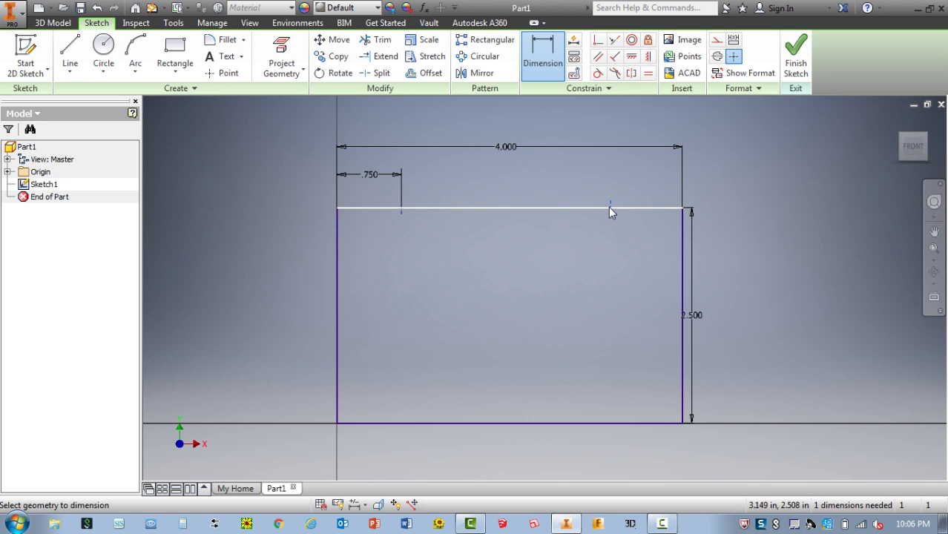
click(681, 209)
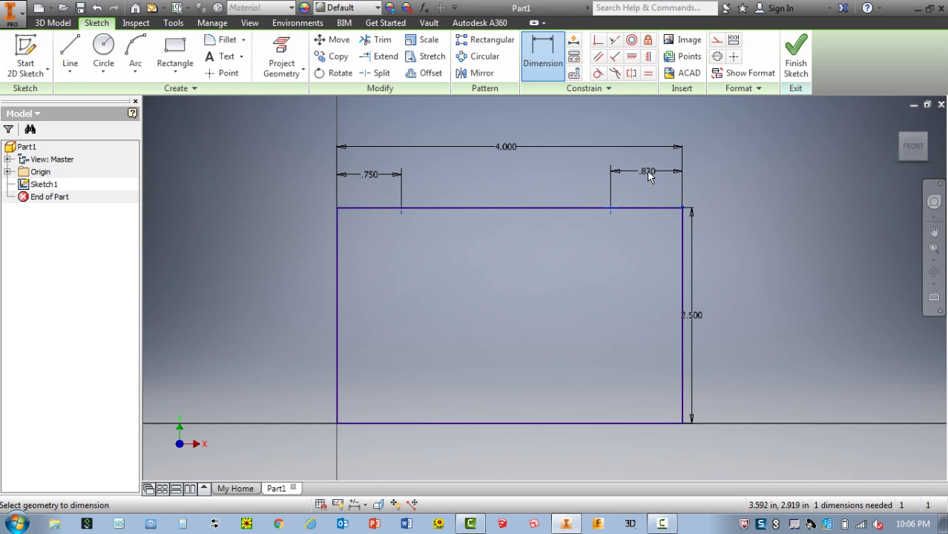
click(648, 175)
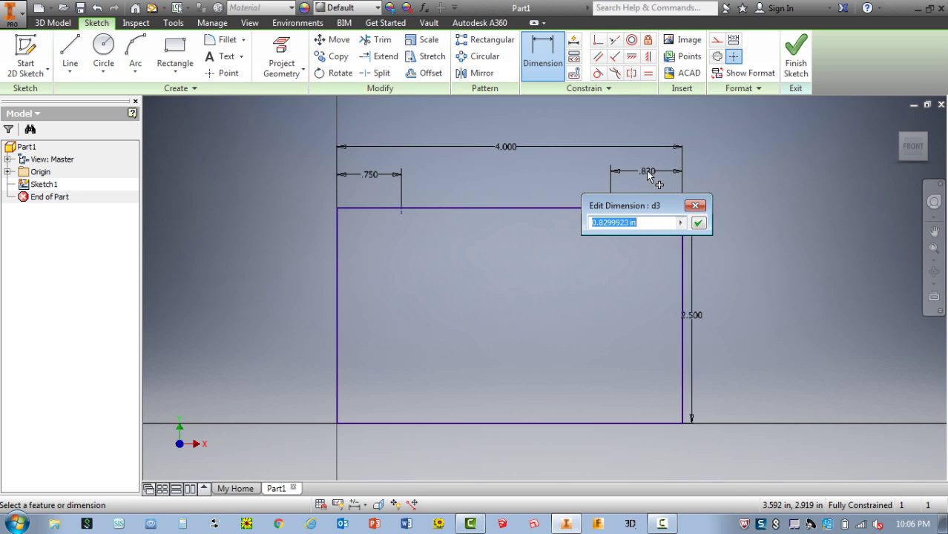
text(.75)
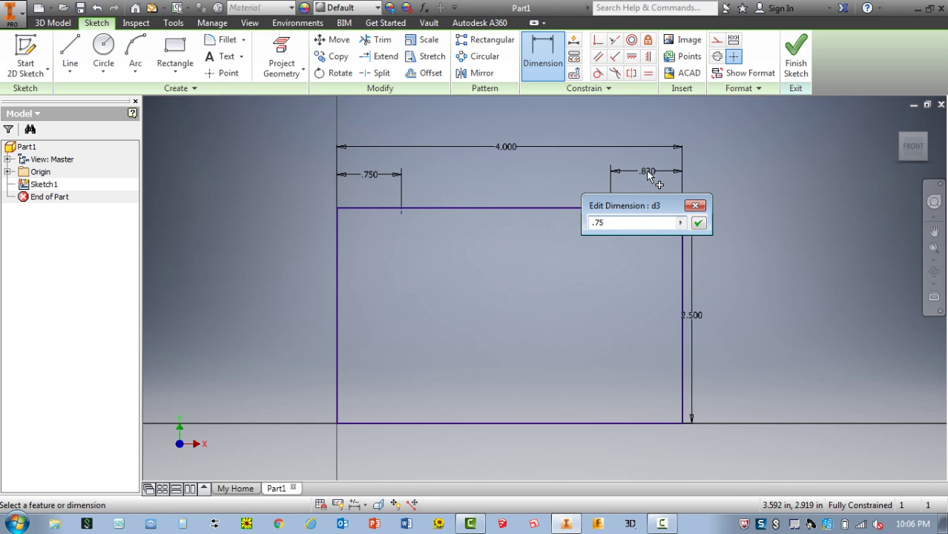
key(Return)
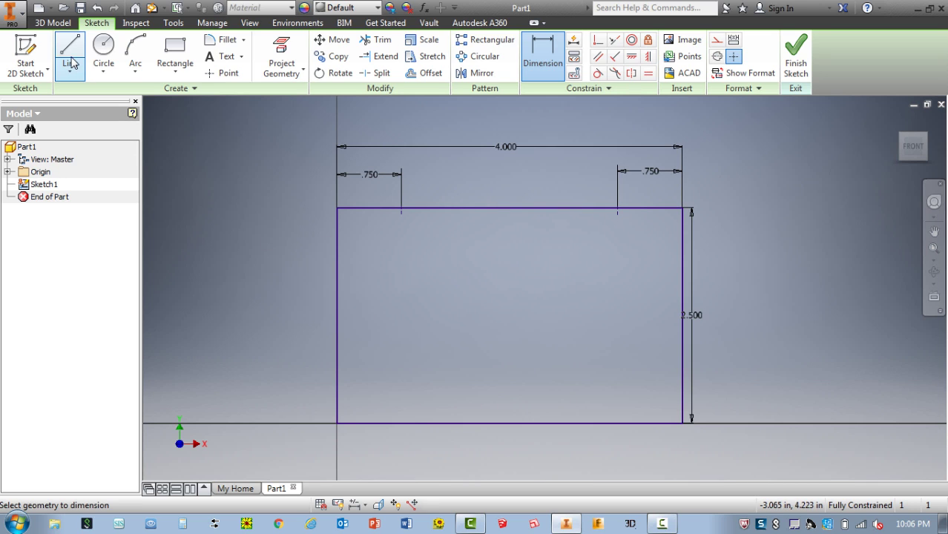
Step: Draw a V from the left point to a centred vertex inside the rectangle and up to the right point, each line about 2.115 in long
right_click(264, 181)
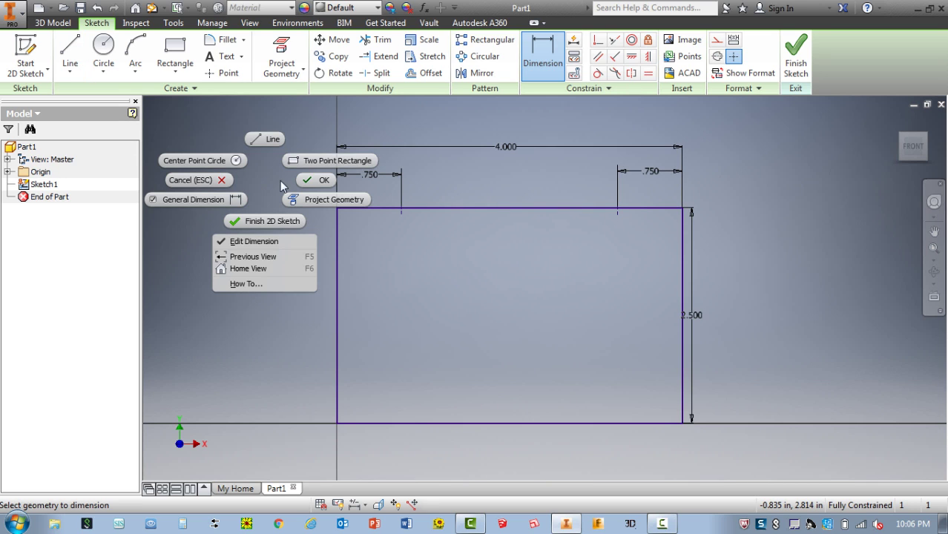
click(273, 139)
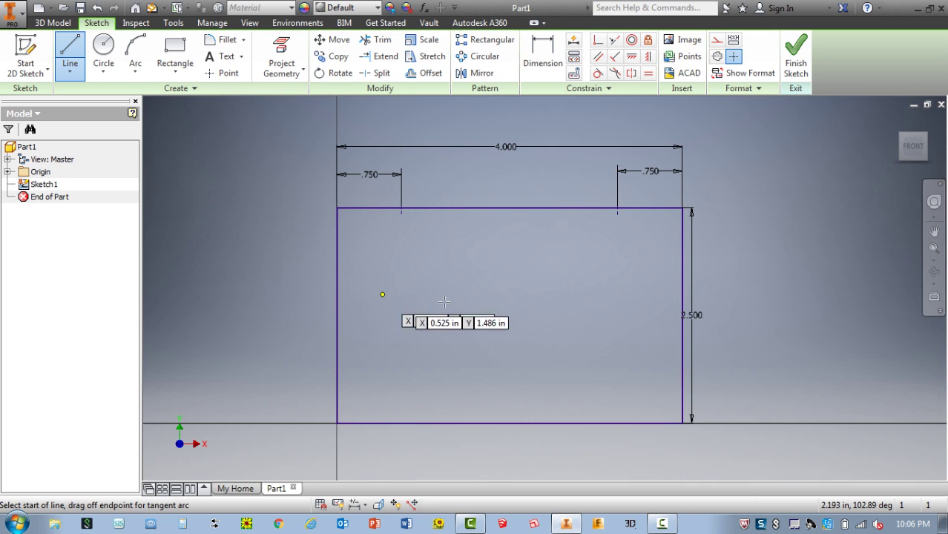
click(401, 208)
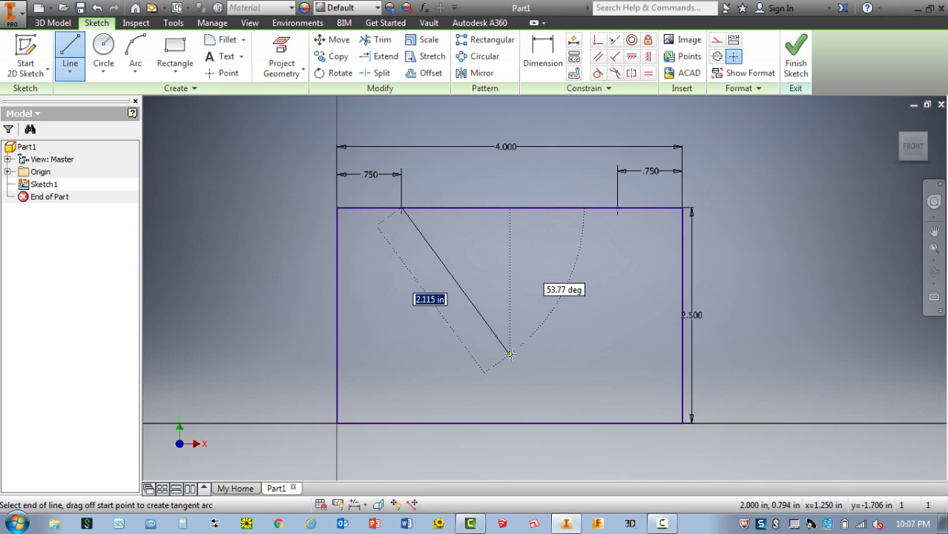
click(511, 355)
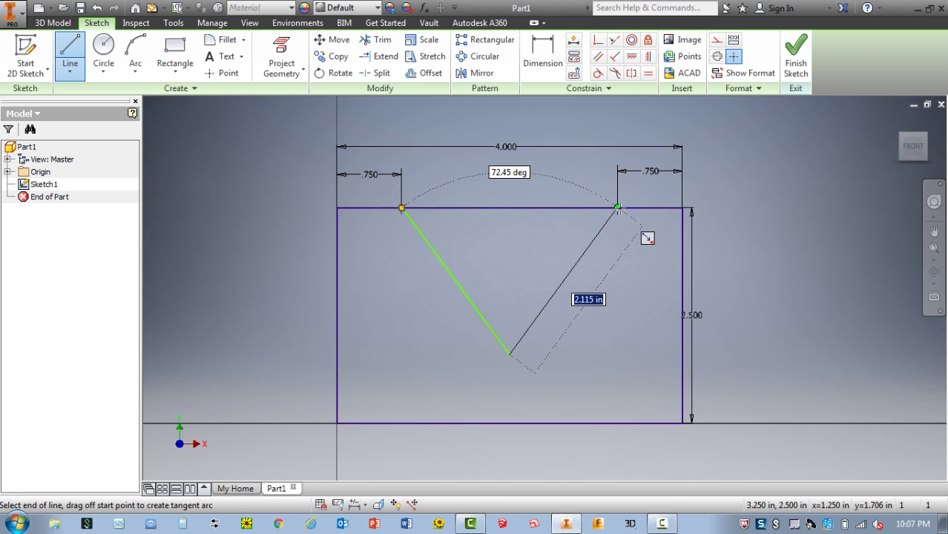
double_click(618, 208)
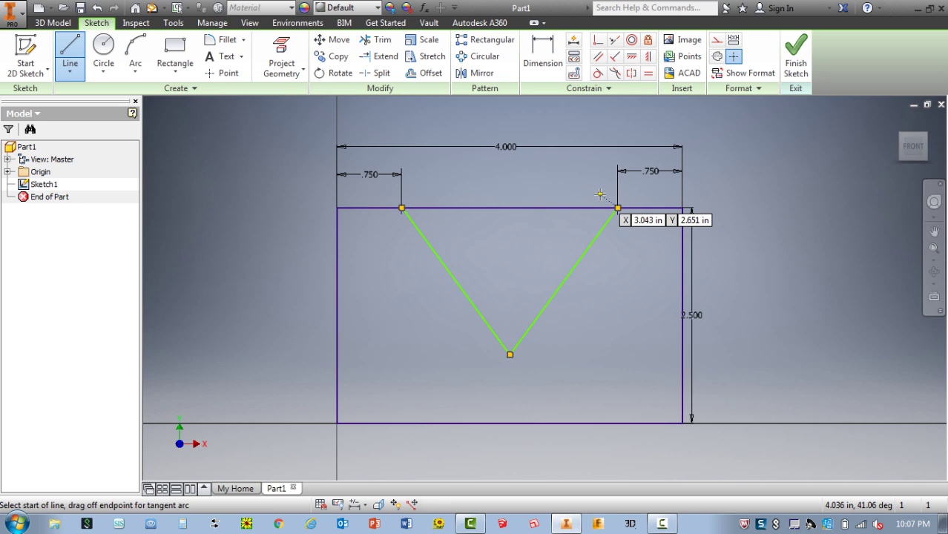
Step: Dimension the angle between the rectangle's top edge and the V's left line at 45 degrees
click(542, 61)
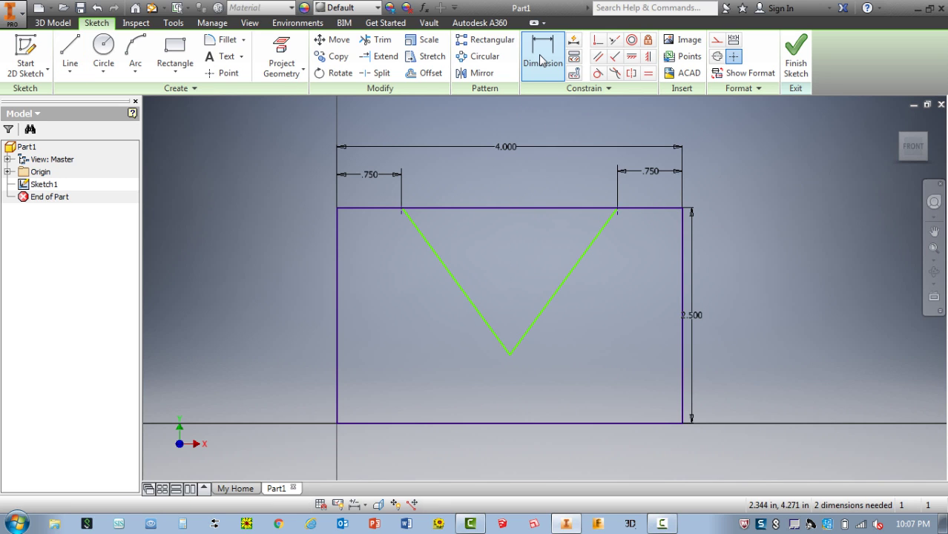
click(450, 210)
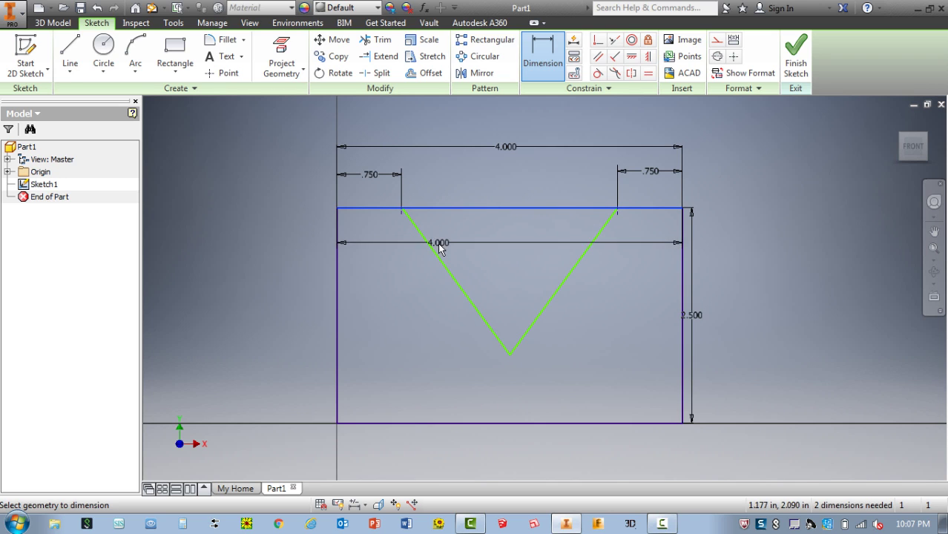
click(435, 252)
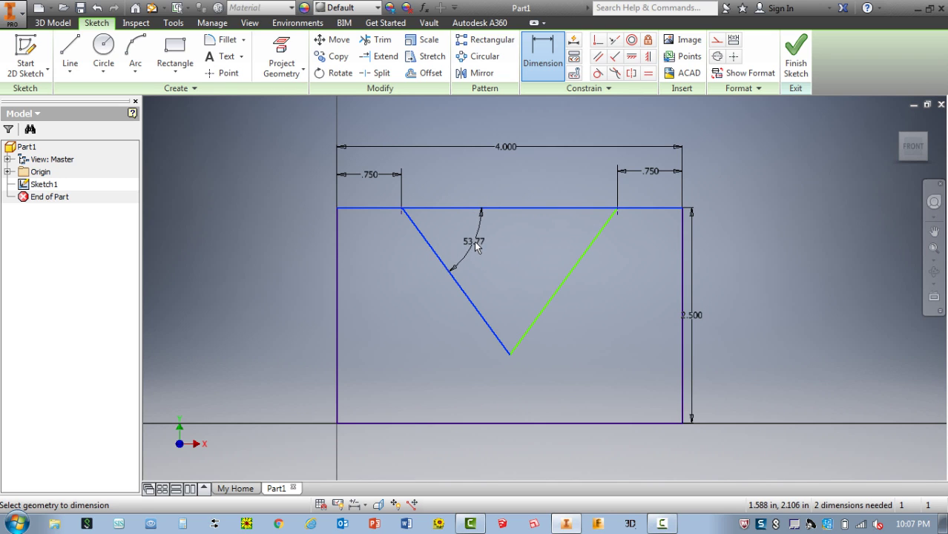
click(475, 242)
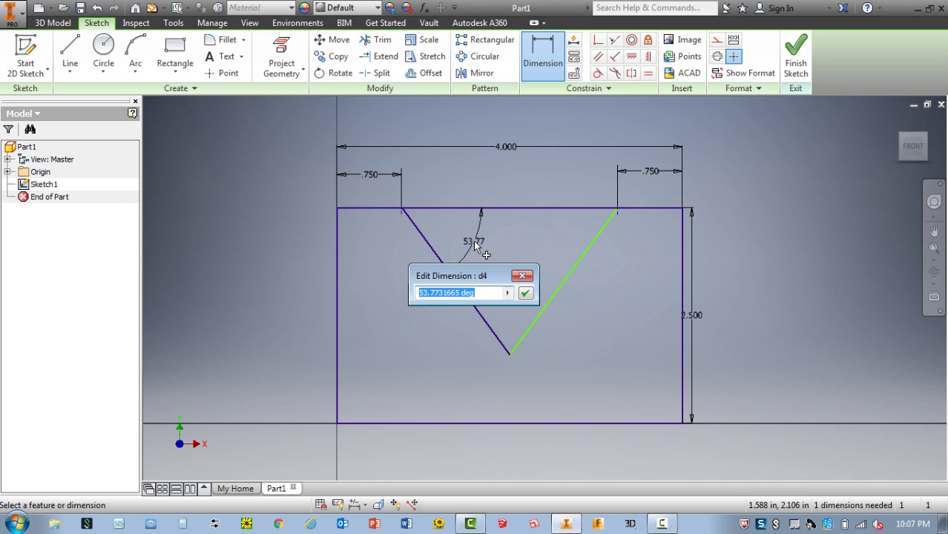
text(45)
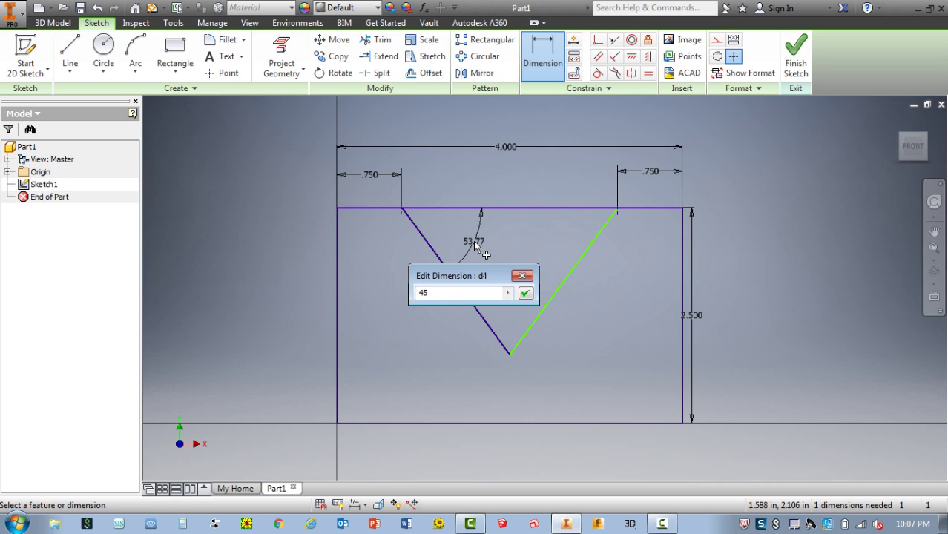
key(Return)
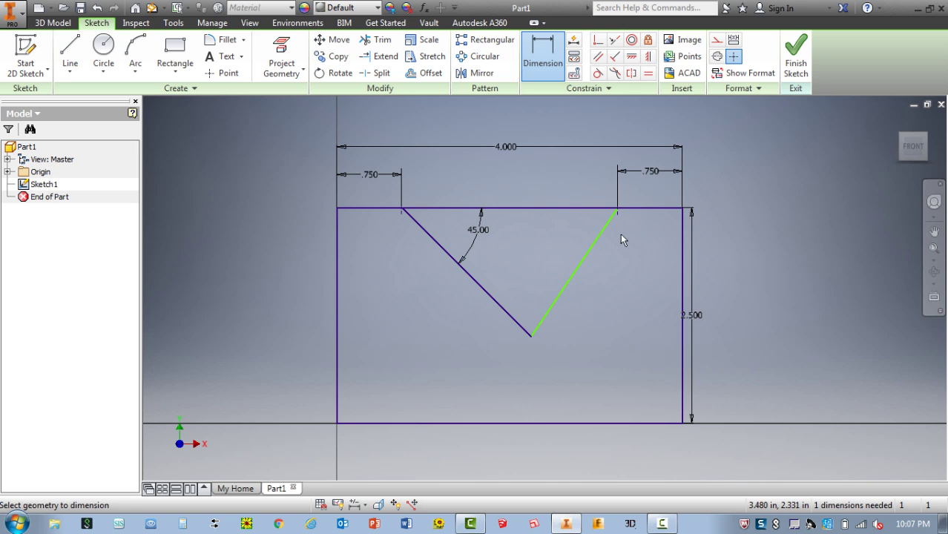
Step: Dimension the angle between the rectangle's top edge and the V's right line at 45 degrees
click(574, 208)
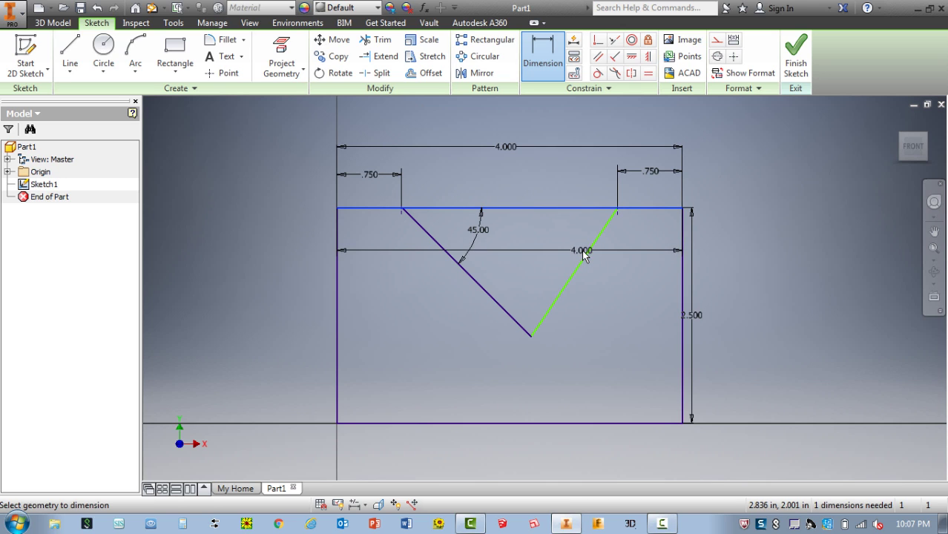
click(584, 255)
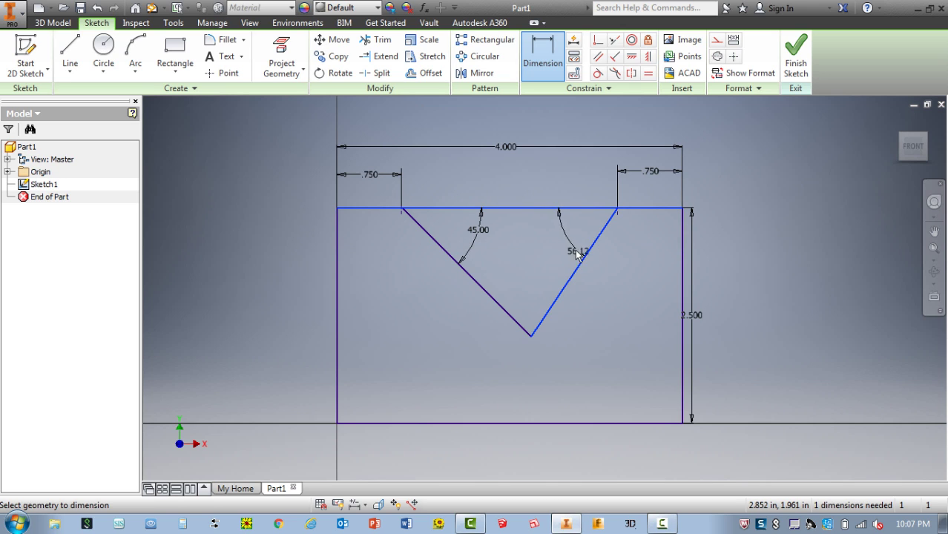
click(552, 239)
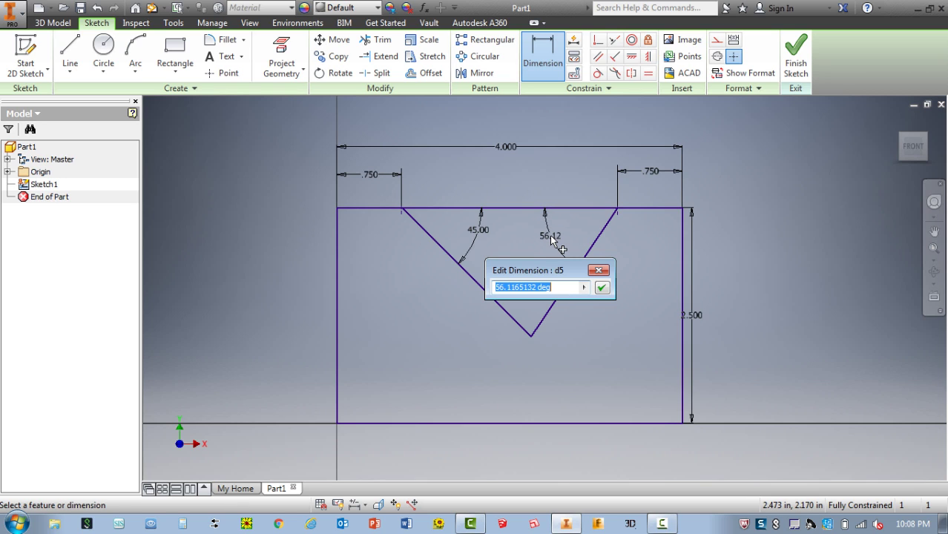
text(45)
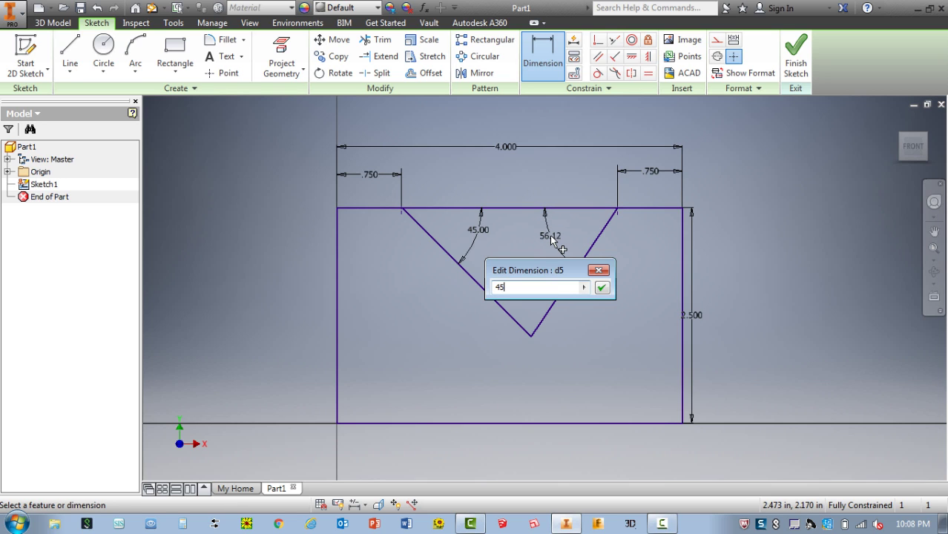
key(Return)
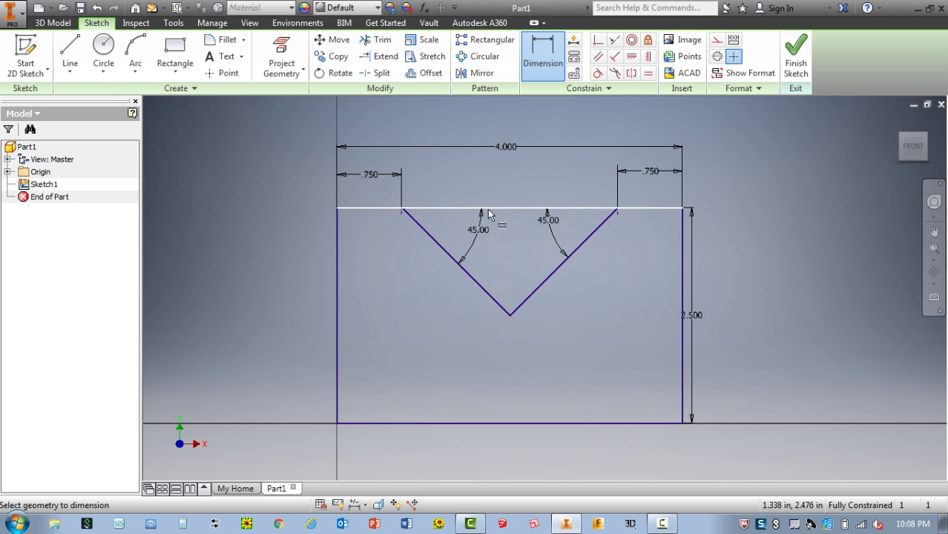
Step: Finish the sketch and extrude the region outside the V notch 1.5 in toward the back, in direction 2
click(798, 49)
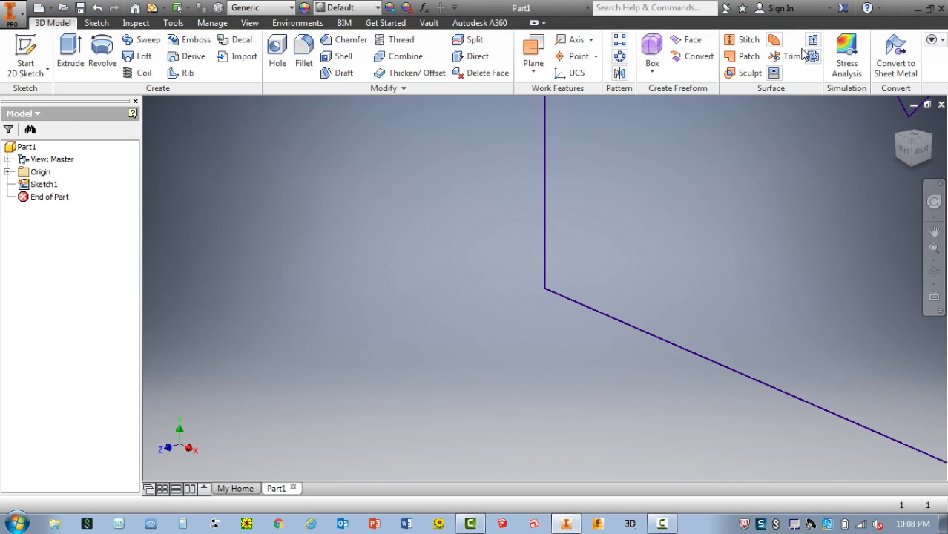
click(934, 249)
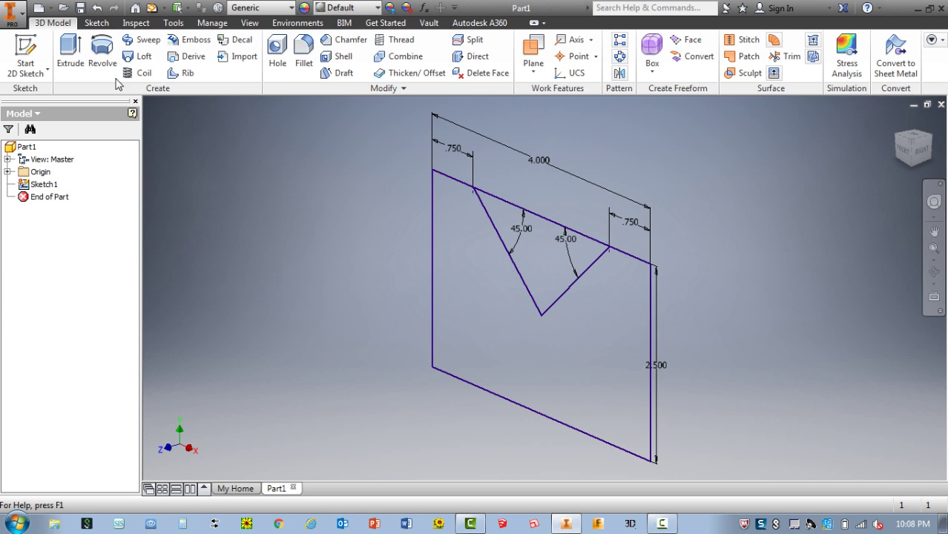
right_click(218, 157)
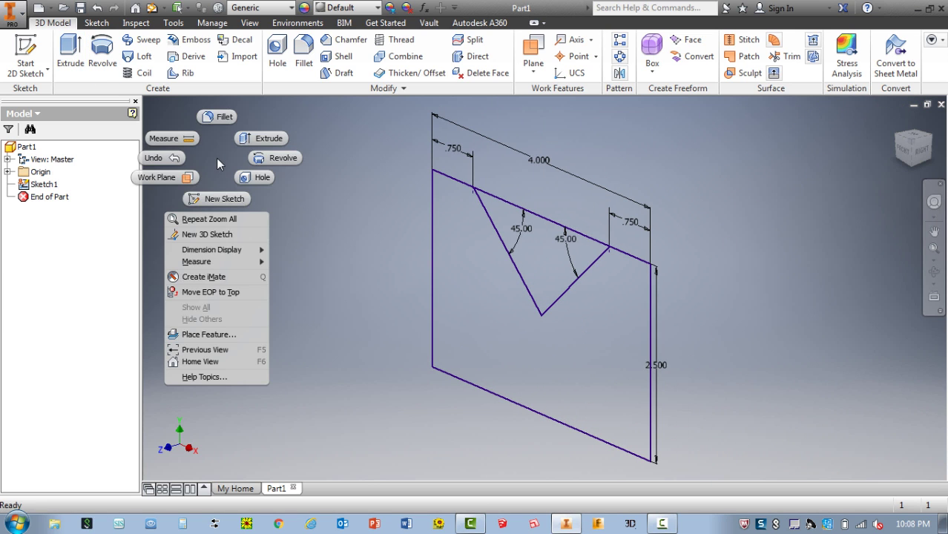
click(261, 141)
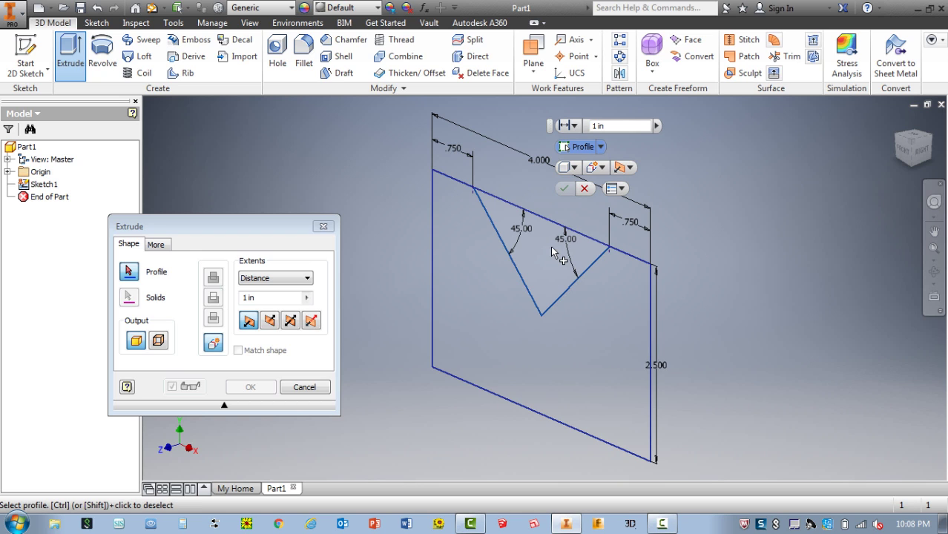
click(587, 325)
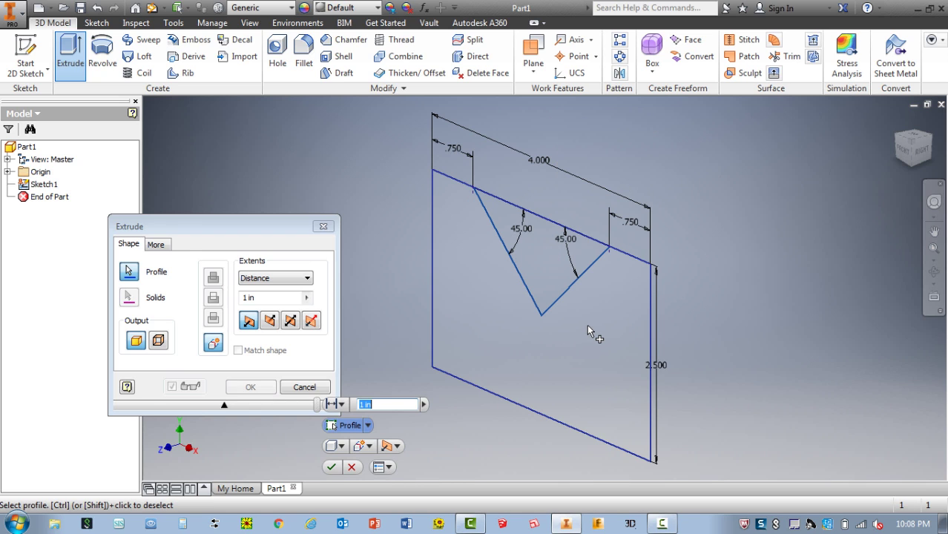
click(270, 322)
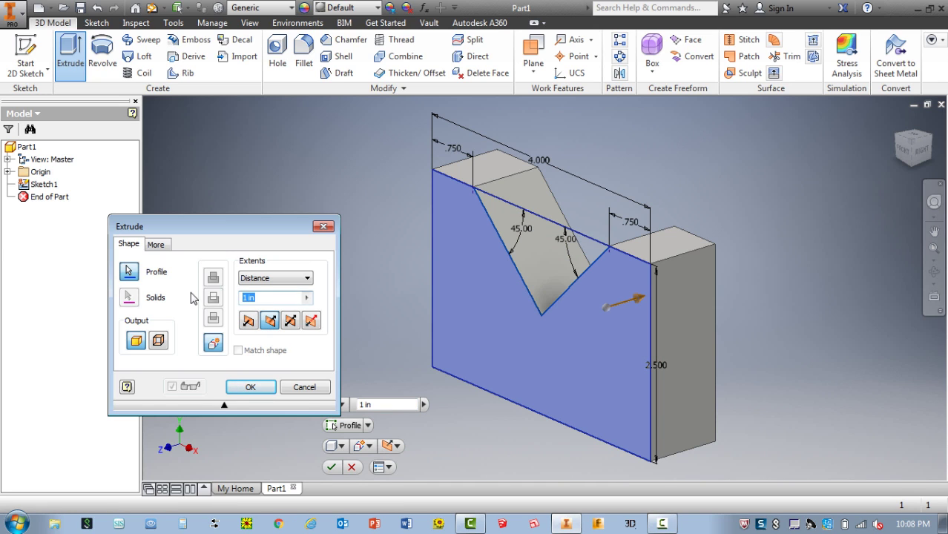
text(1.5)
click(250, 388)
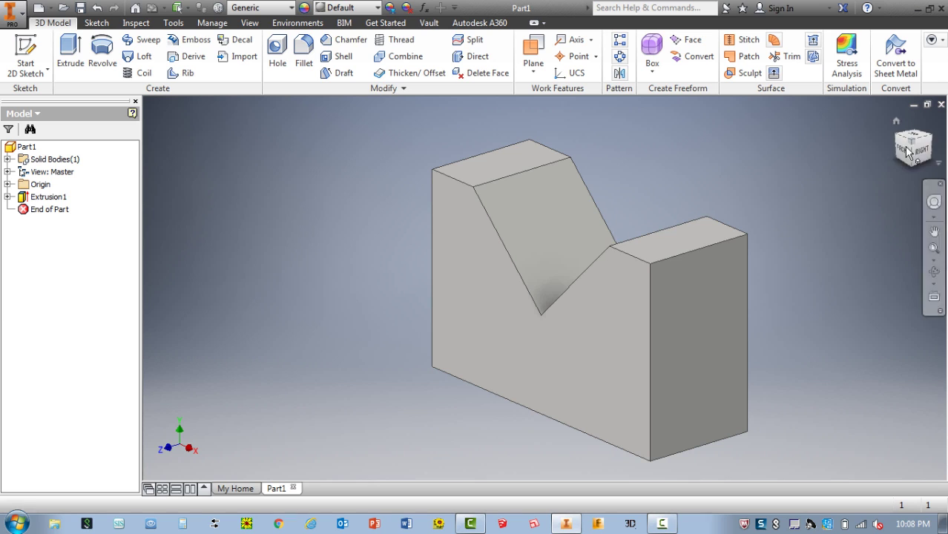
click(938, 246)
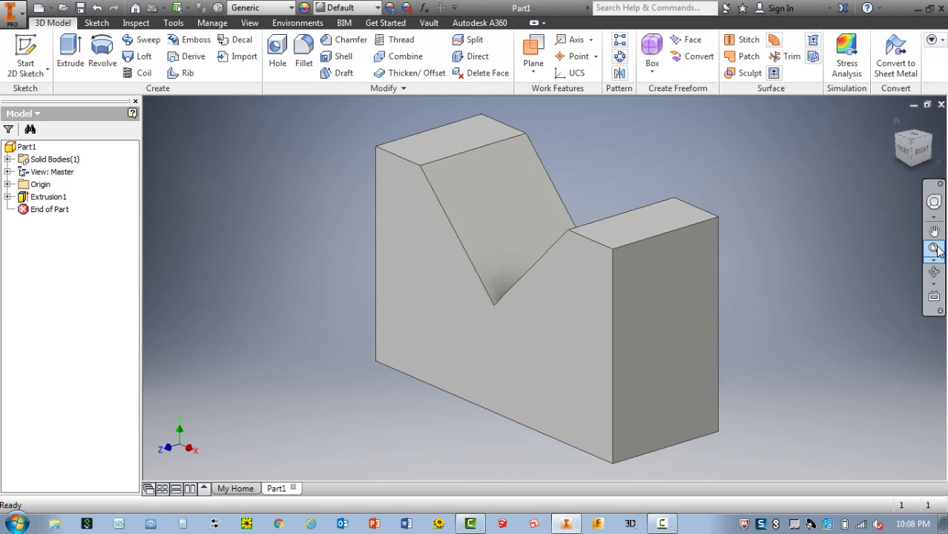
click(897, 122)
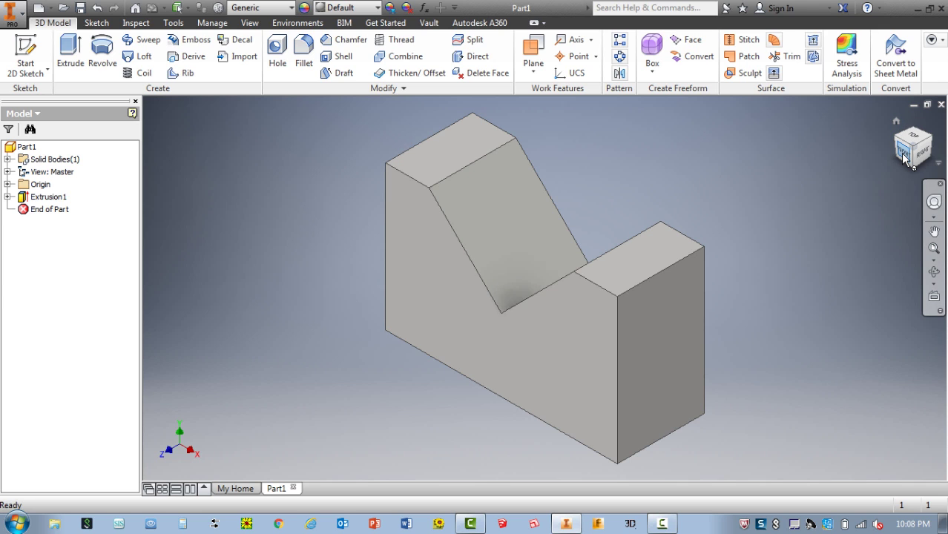
click(905, 158)
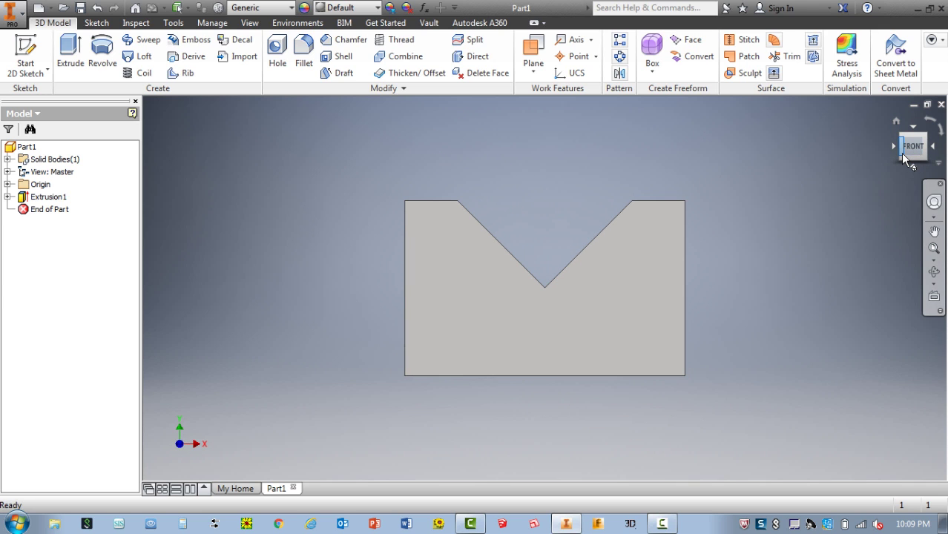
click(934, 249)
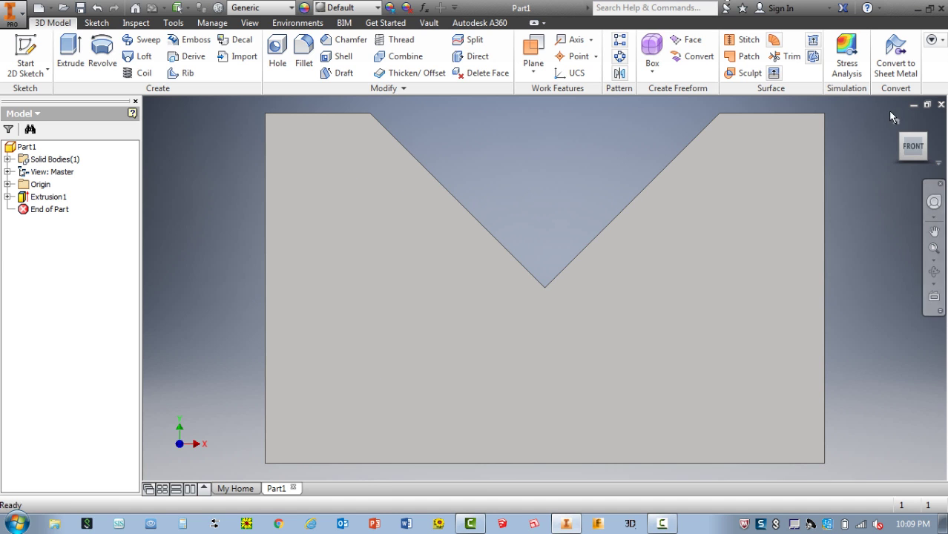
click(896, 120)
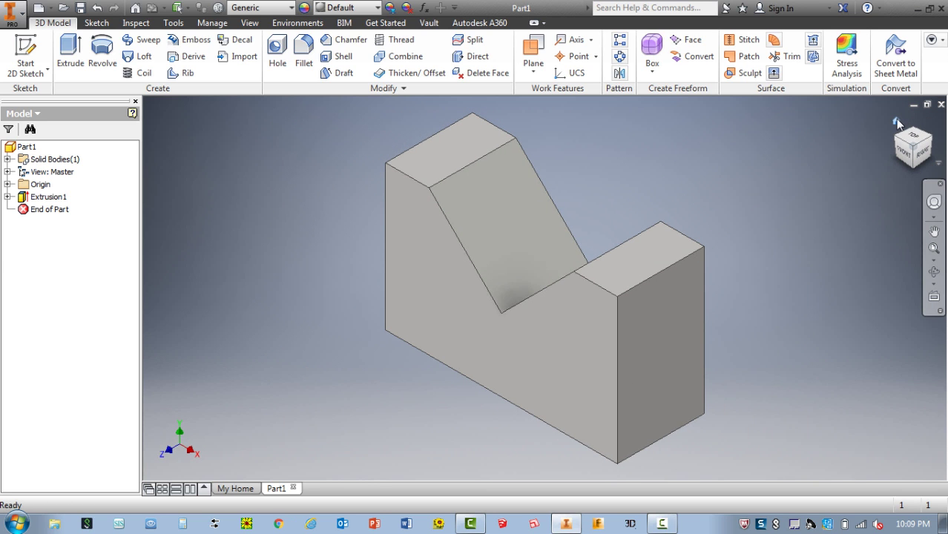